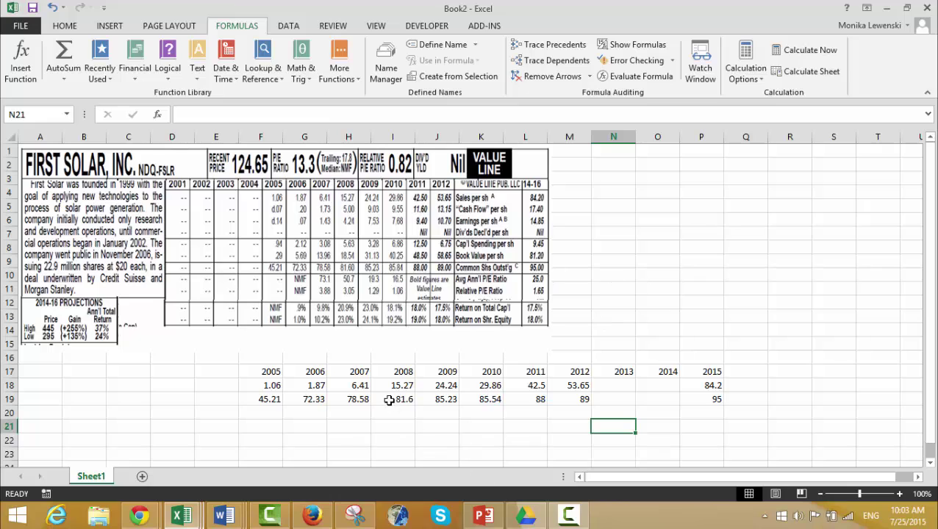
Format F18:P19 with two decimal places so values read like 42.50 and 95.00.
click(437, 439)
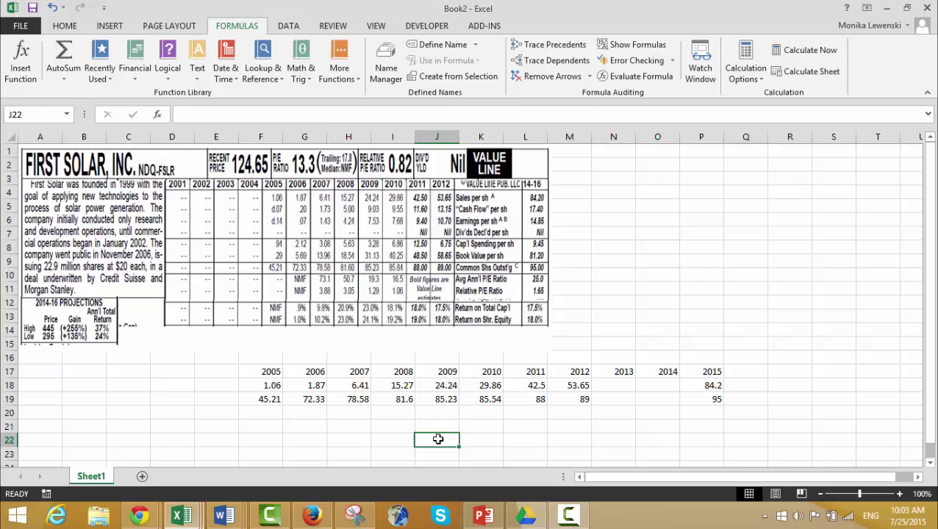
key(Up)
key(Up)
key(Up)
key(Up)
key(Left)
key(Left)
key(Left)
key(Left)
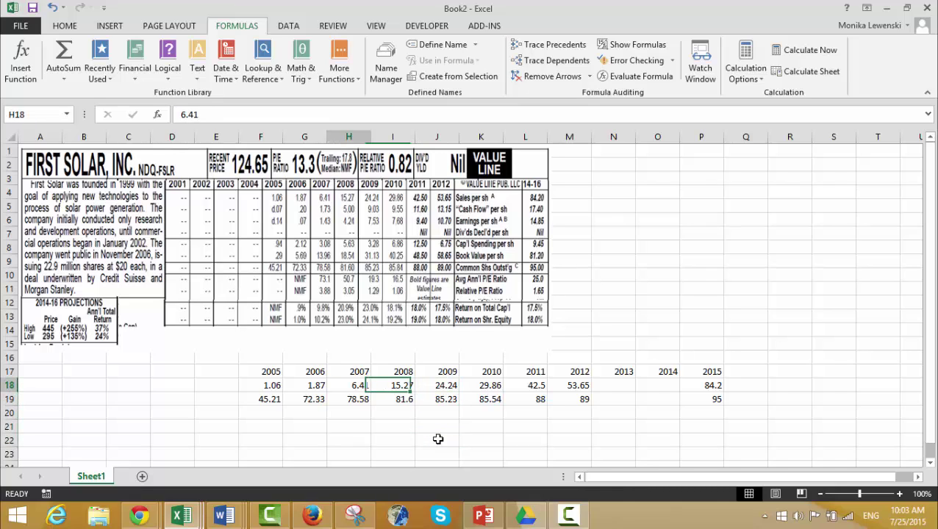
key(shift+Down)
key(shift+Right)
key(shift+Right)
key(shift+Right)
key(shift+Right)
key(shift+Right)
key(shift+Right)
key(shift+Right)
key(shift+Right)
key(shift+Right)
key(shift+Right)
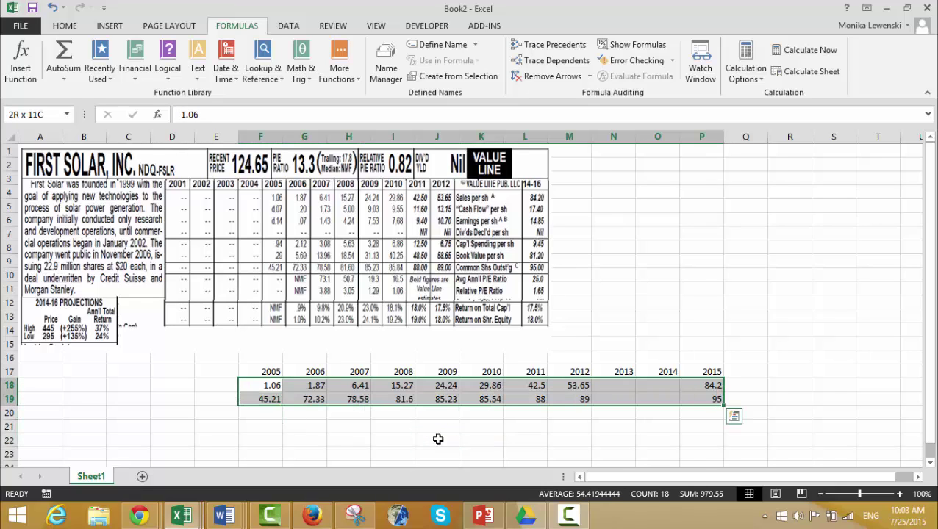
key(ctrl+shift+1)
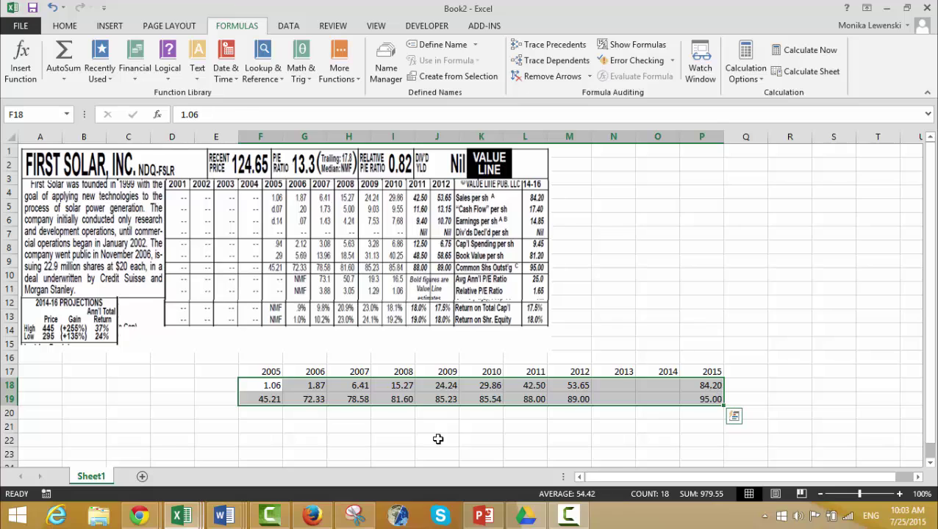
key(Left)
key(Right)
key(Right)
key(Right)
key(Right)
key(Right)
key(Right)
key(Right)
key(Right)
key(Right)
key(Right)
key(Right)
key(Right)
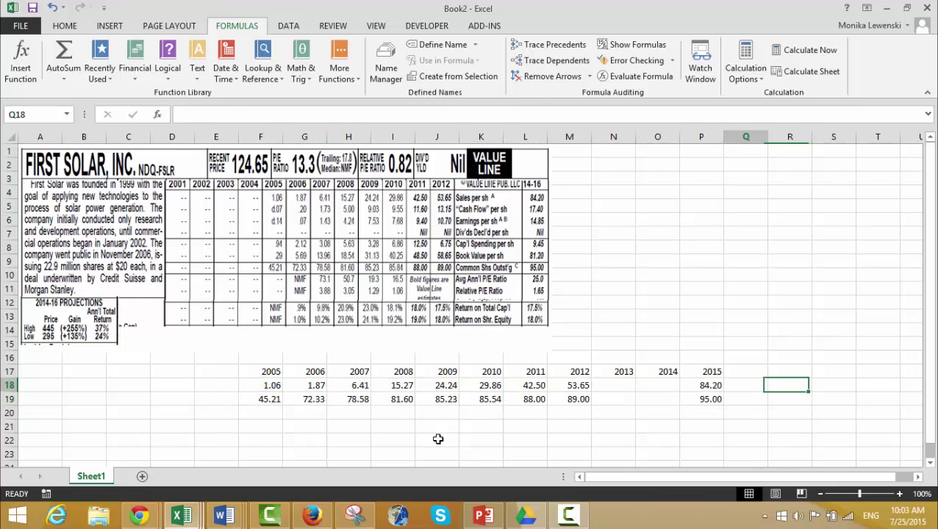
key(Left)
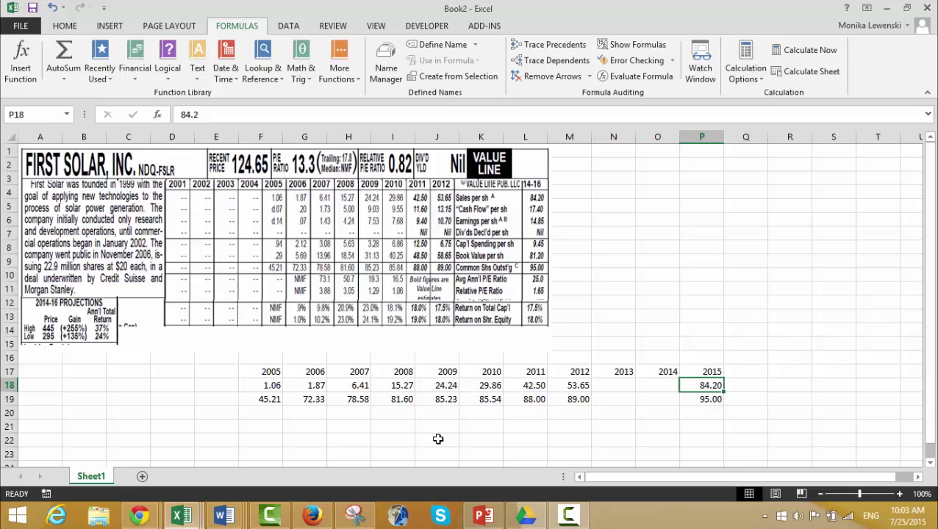
key(Left)
key(Left)
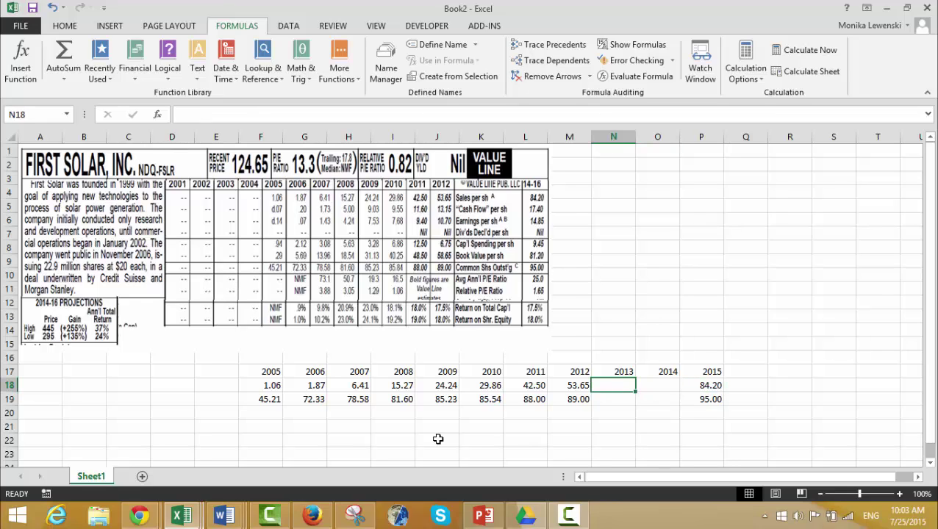
key(Left)
key(Left)
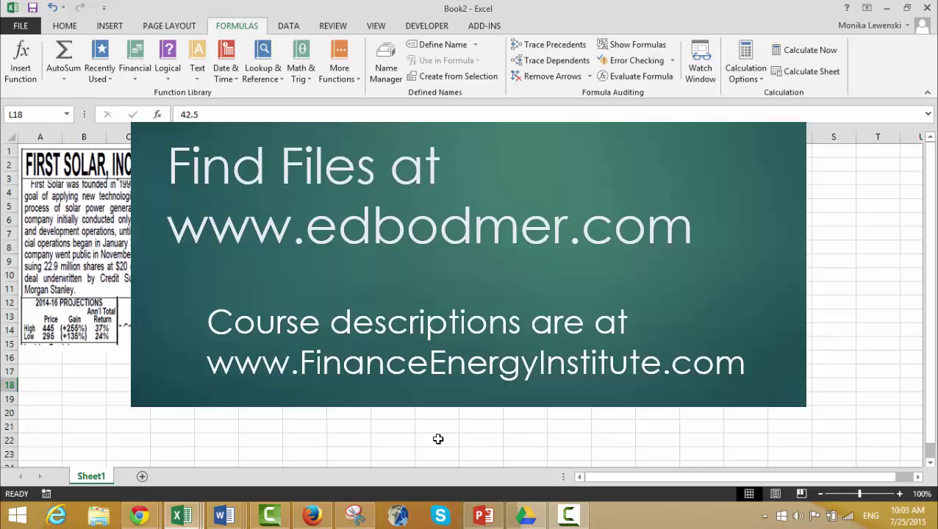
key(Right)
key(Right)
key(Right)
key(Right)
key(Left)
key(Left)
key(Left)
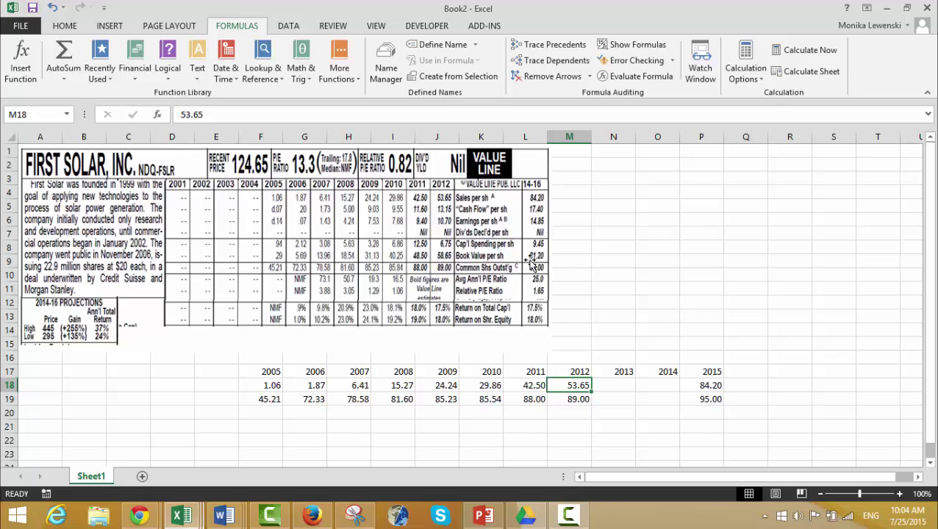
key(Right)
key(Right)
key(Right)
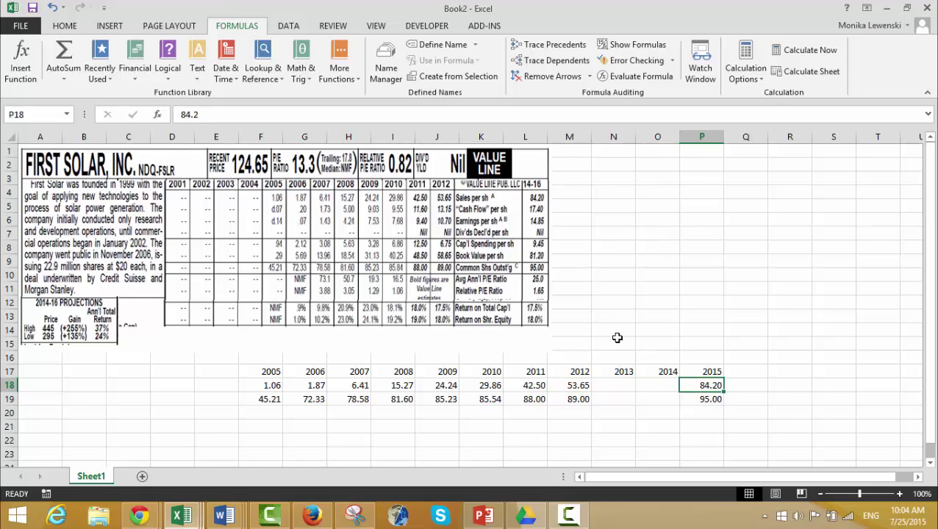
key(Left)
key(Left)
key(Left)
key(Right)
key(Right)
key(Right)
key(Left)
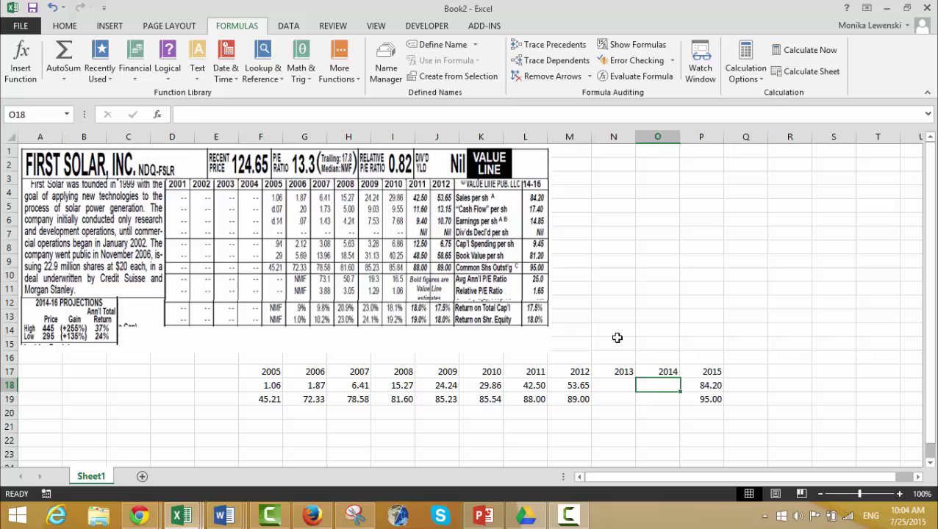
key(Left)
key(Left)
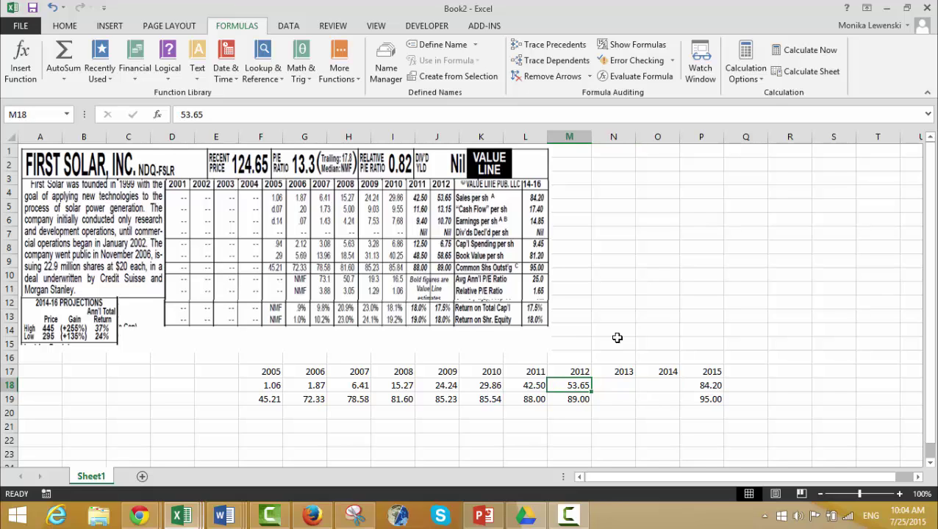
key(Right)
Build the formula =($P$18/$M$18)^(1/3)*M18 in N18 for 2013 sales per share.
text(=()
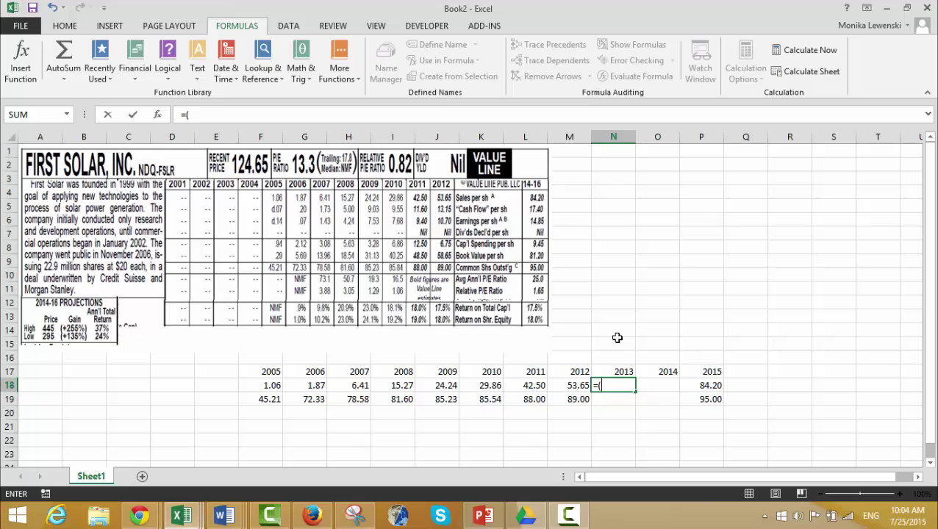
key(Right)
key(Right)
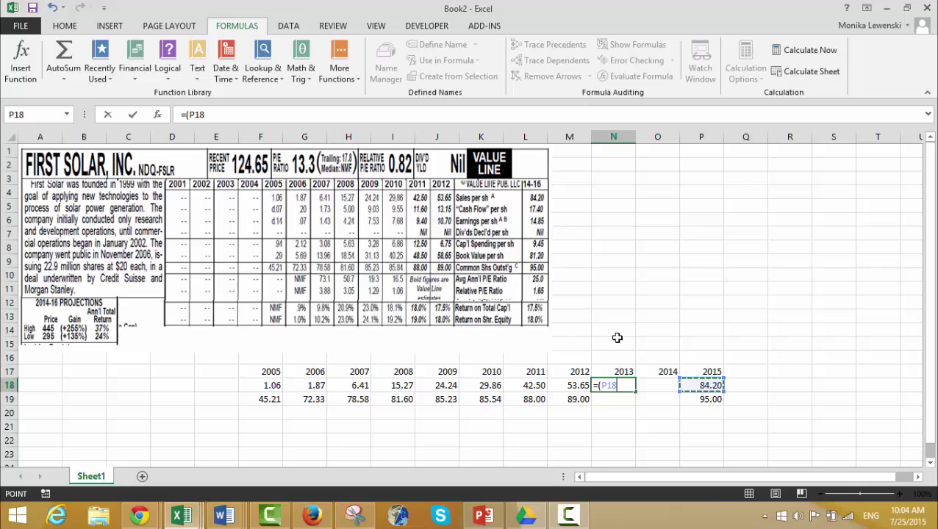
key(F4)
text(/)
key(Left)
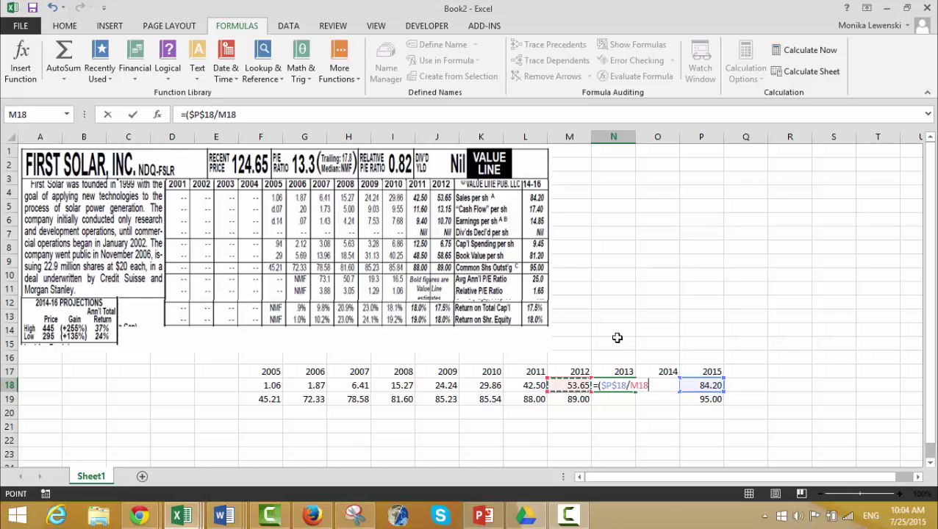
key(F4)
text()^)
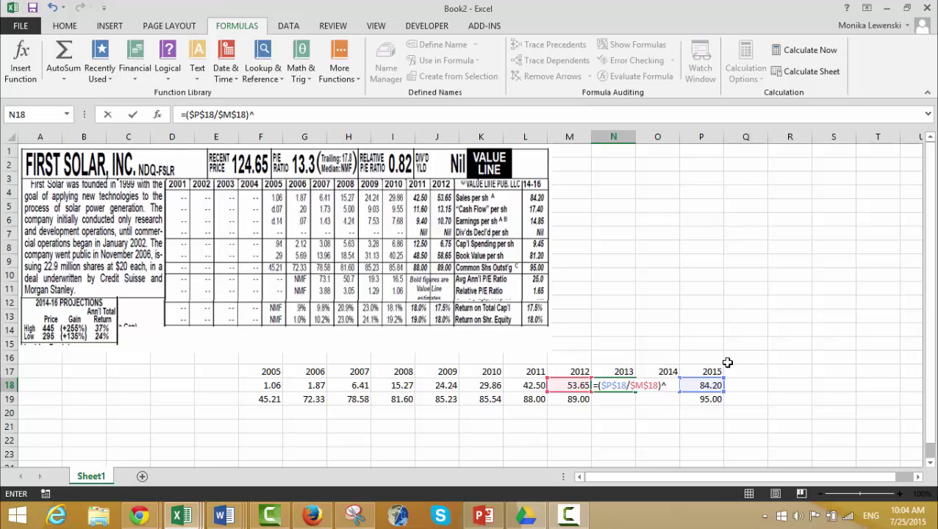
text((1/3))
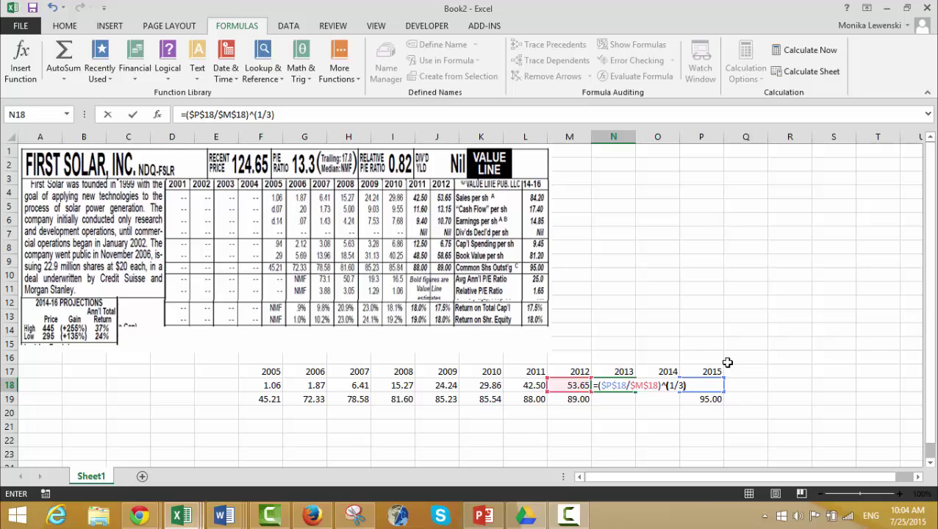
text(*)
click(561, 386)
Confirm the 2013 growth formula (62.35) and copy it into the 2014 cell with Ctrl+R.
key(Return)
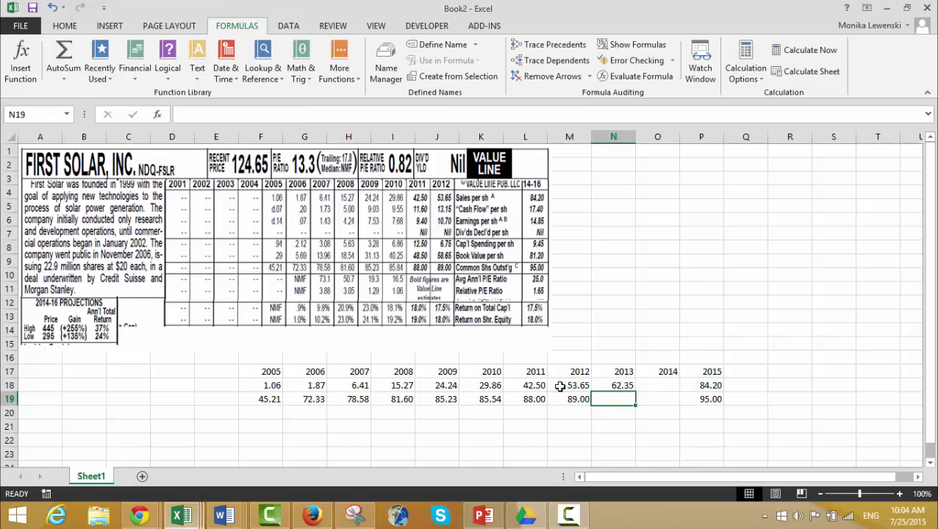
key(Up)
key(Right)
key(Right)
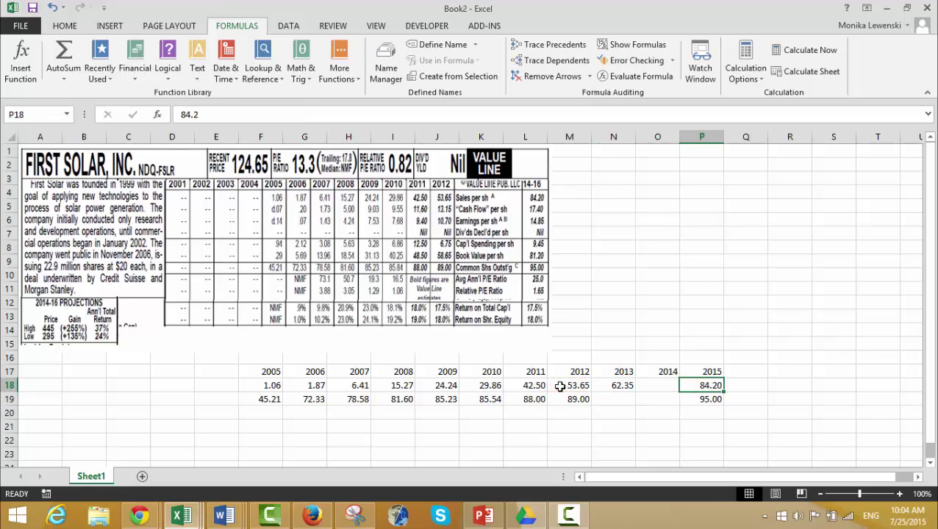
key(Left)
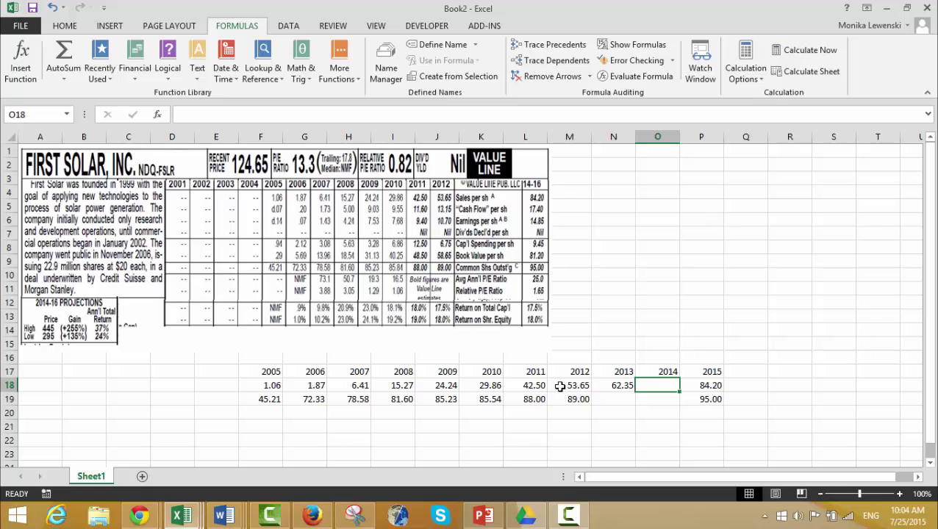
key(Left)
key(Right)
key(Left)
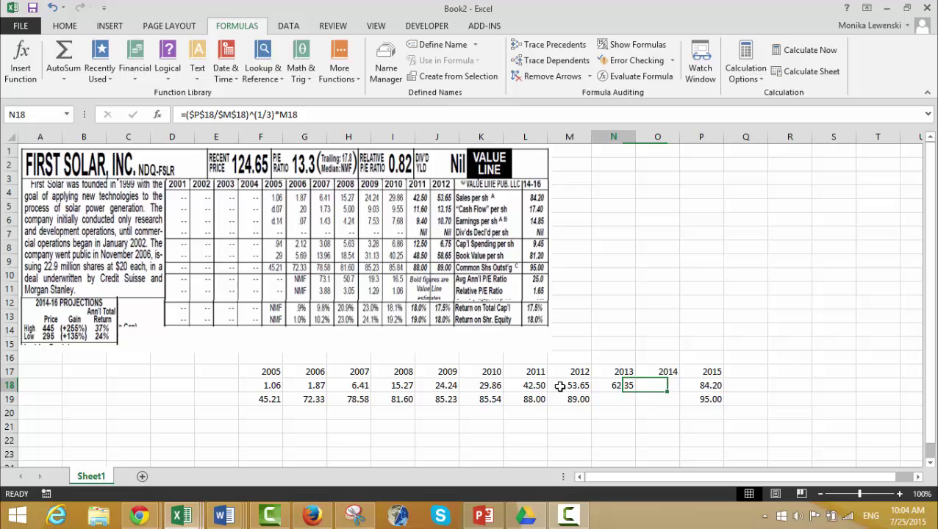
key(Left)
key(Right)
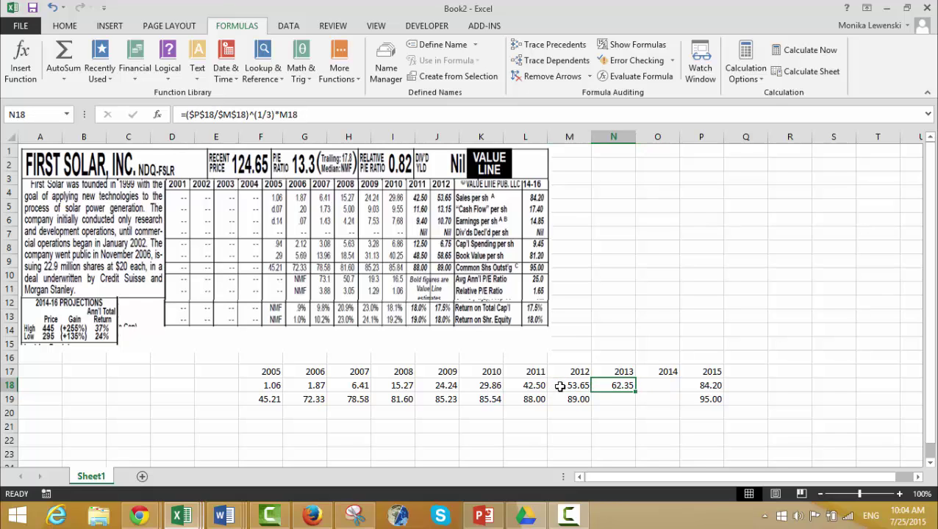
key(Right)
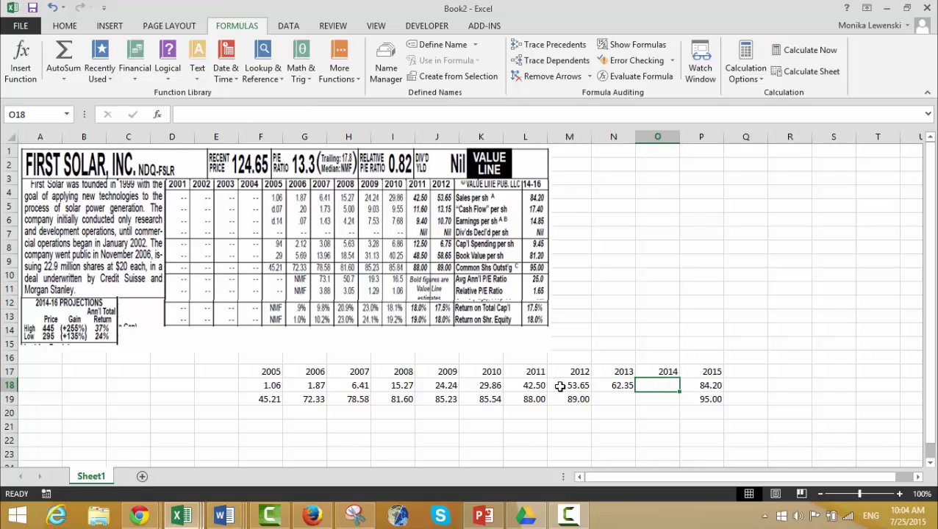
key(Left)
key(F2)
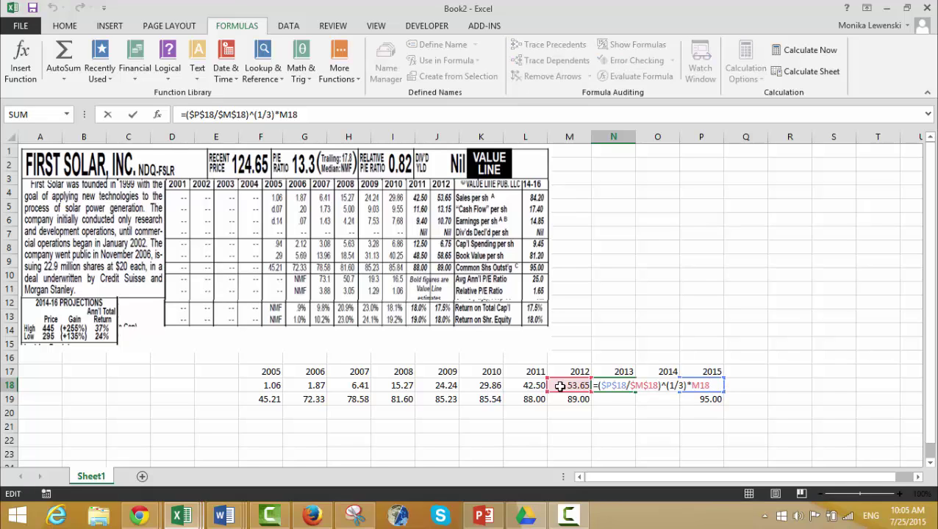
key(Return)
key(Up)
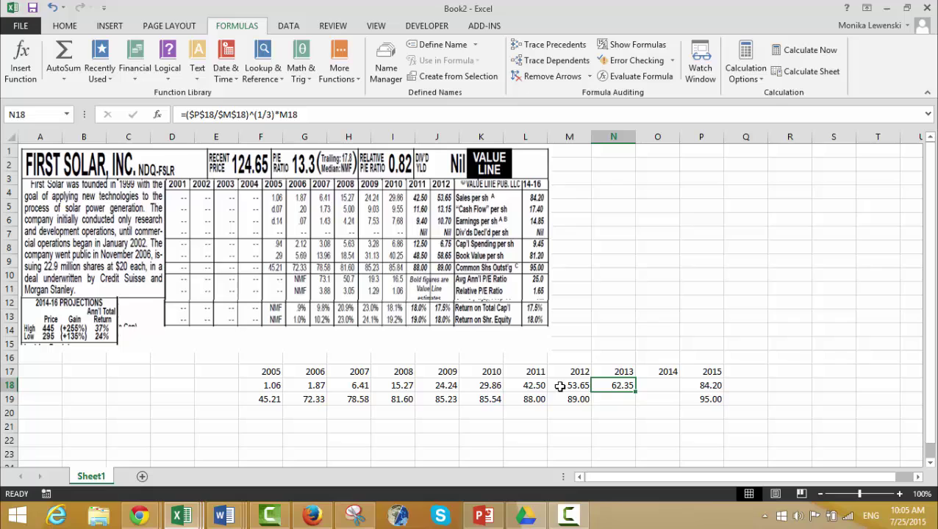
key(shift+Right)
key(ctrl+r)
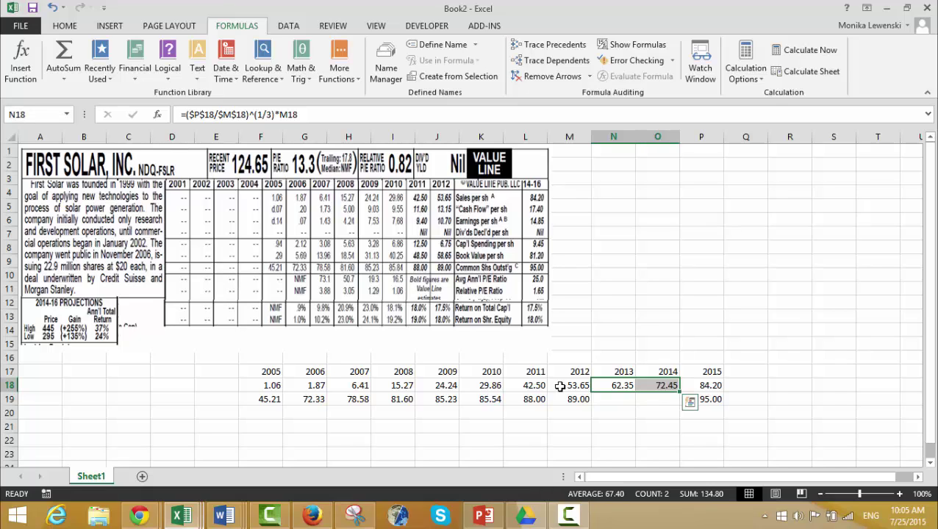
Rework the 2015 and 2012 reference anchoring so the 2014 formula gives 72.45.
key(Left)
key(Right)
key(F2)
key(Left)
key(Left)
key(Left)
key(Left)
key(Left)
key(Left)
key(Left)
key(Left)
key(Left)
key(Left)
key(Left)
key(Left)
key(Left)
key(Left)
key(Left)
key(Left)
key(Left)
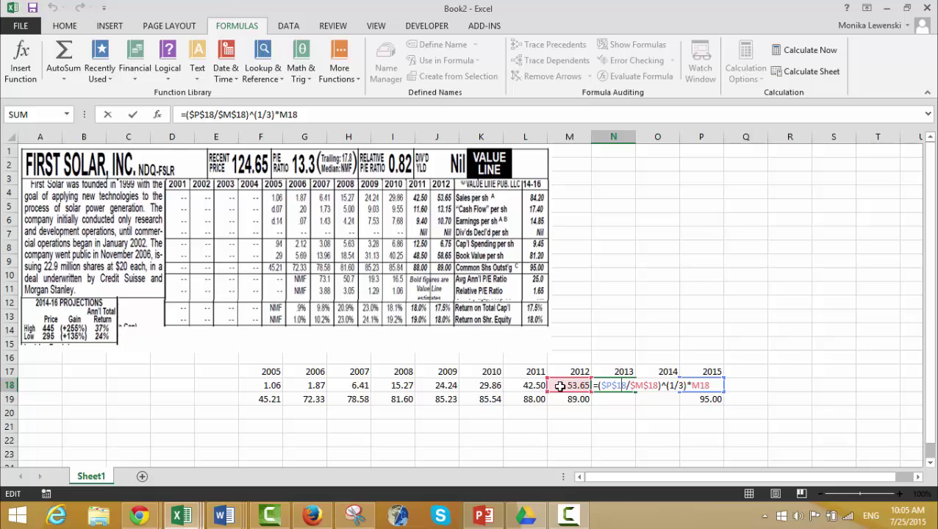
key(F4)
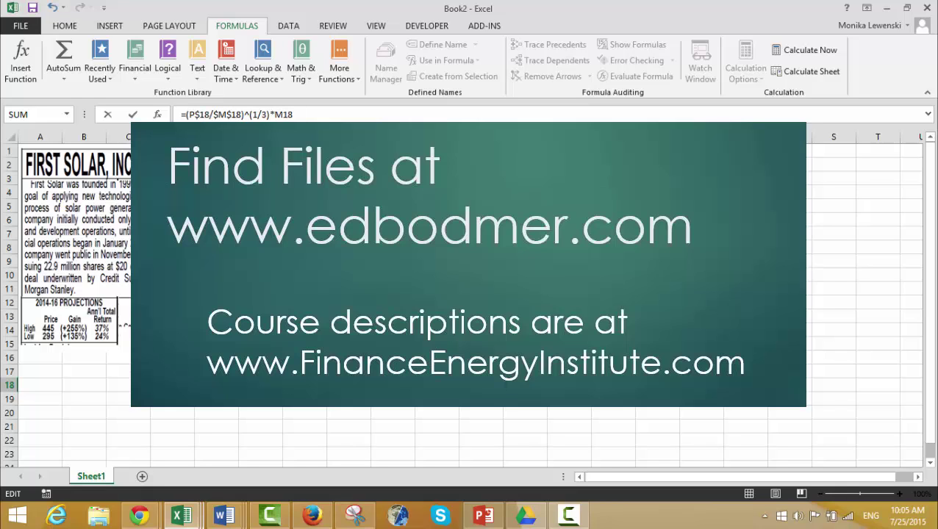
key(F4)
key(F4)
key(F4)
key(Return)
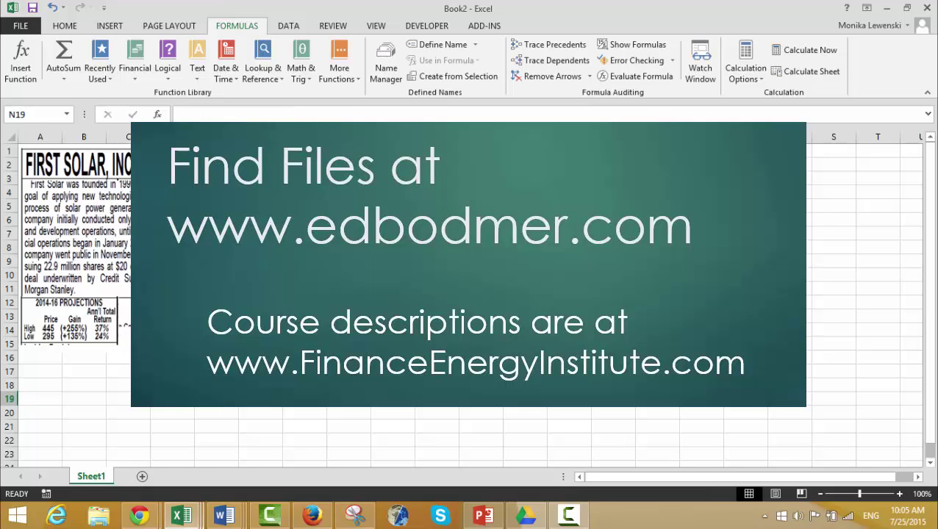
key(Up)
key(Right)
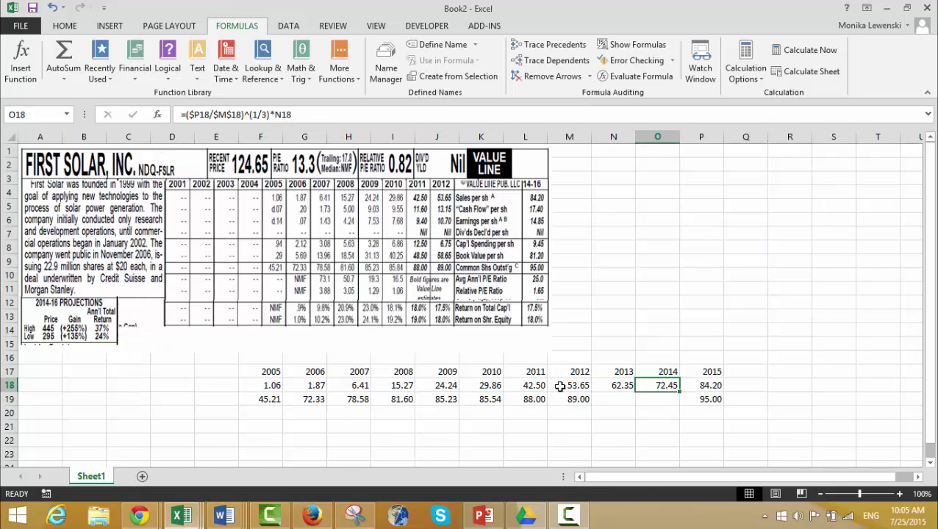
key(F2)
key(Left)
key(Left)
key(Left)
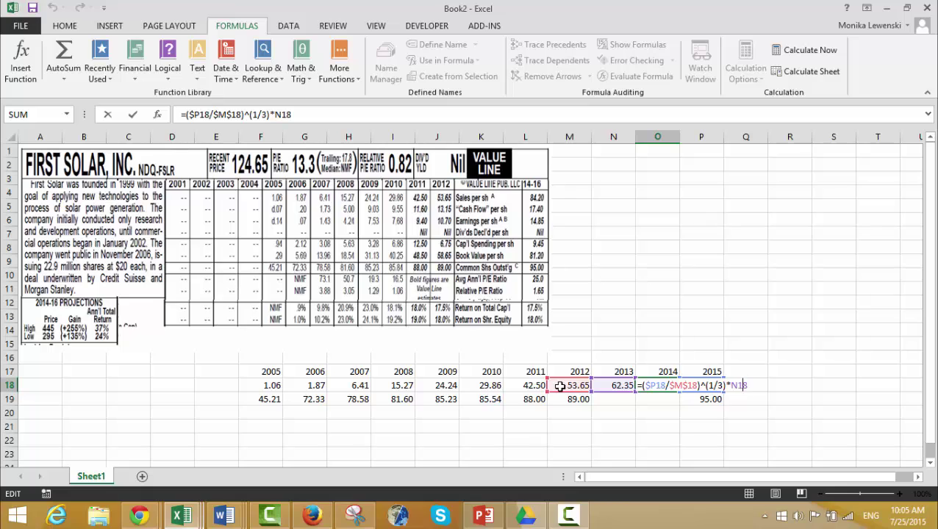
key(Left)
key(Left)
key(Left)
key(Left)
key(Left)
key(Left)
key(Left)
key(Left)
key(Left)
key(Left)
key(F4)
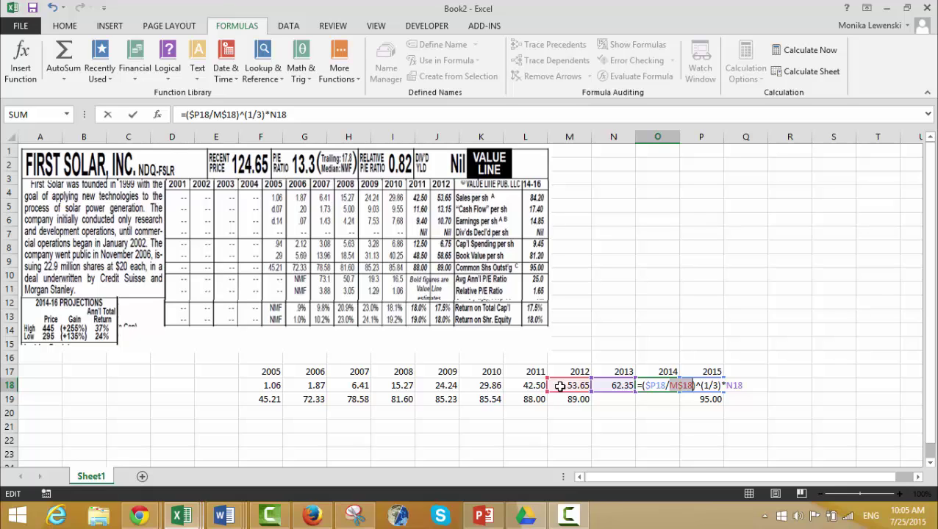
key(F4)
key(Return)
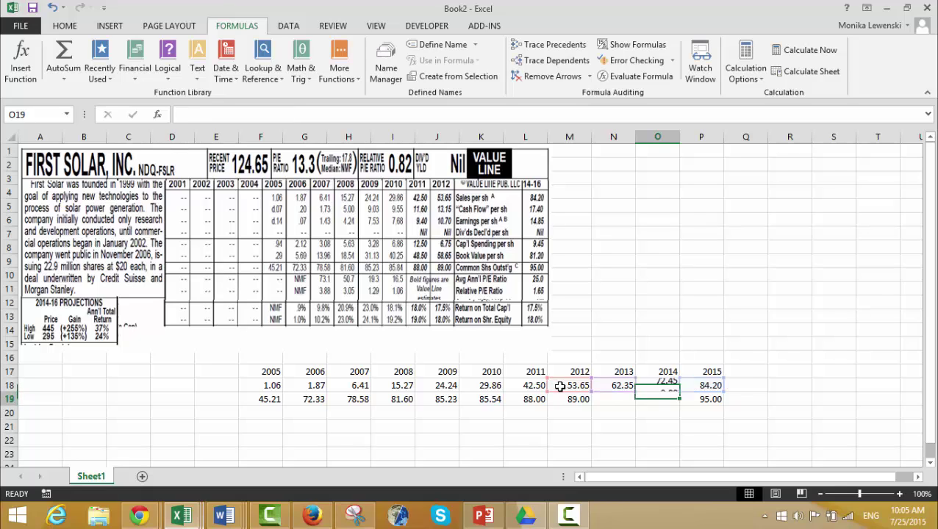
Fill N18:O18 down into row 19, giving shares outstanding 107.67 and 110.04.
key(Up)
key(Left)
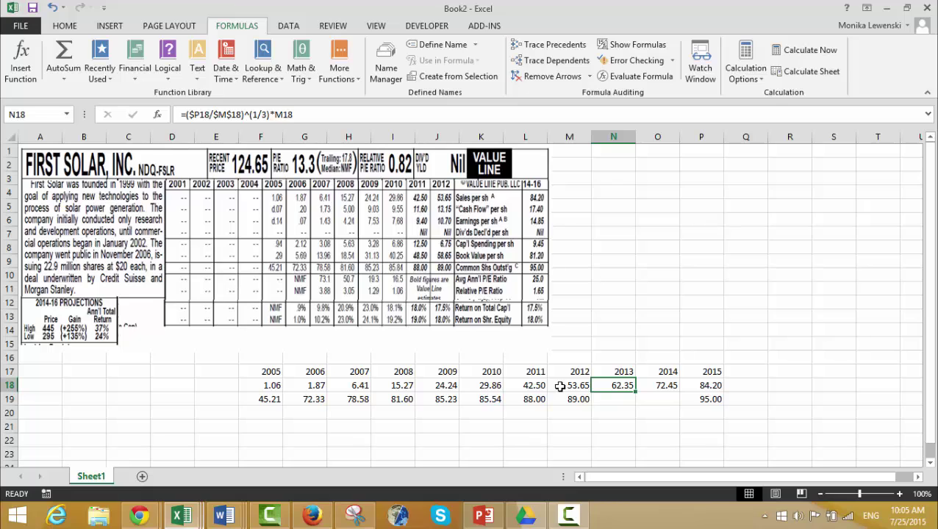
key(shift+Right)
key(shift+Down)
key(ctrl+d)
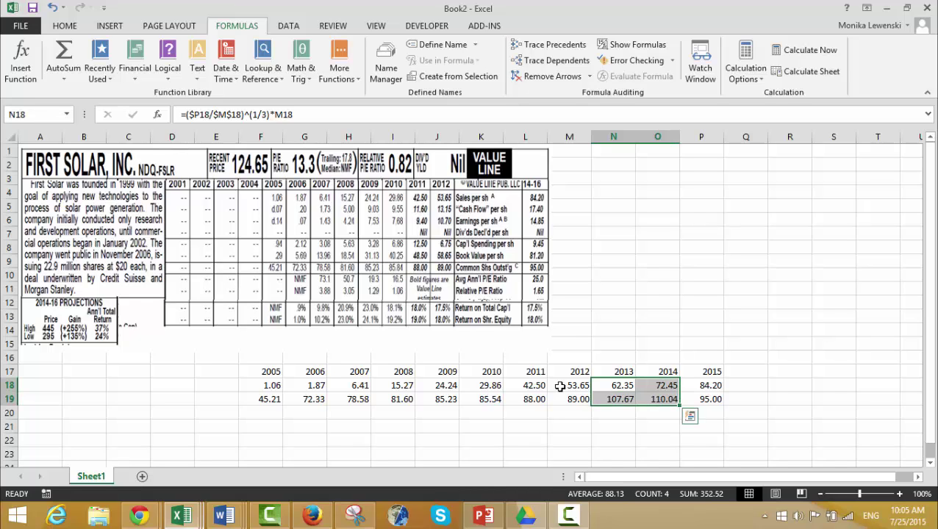
key(Down)
key(Down)
key(Down)
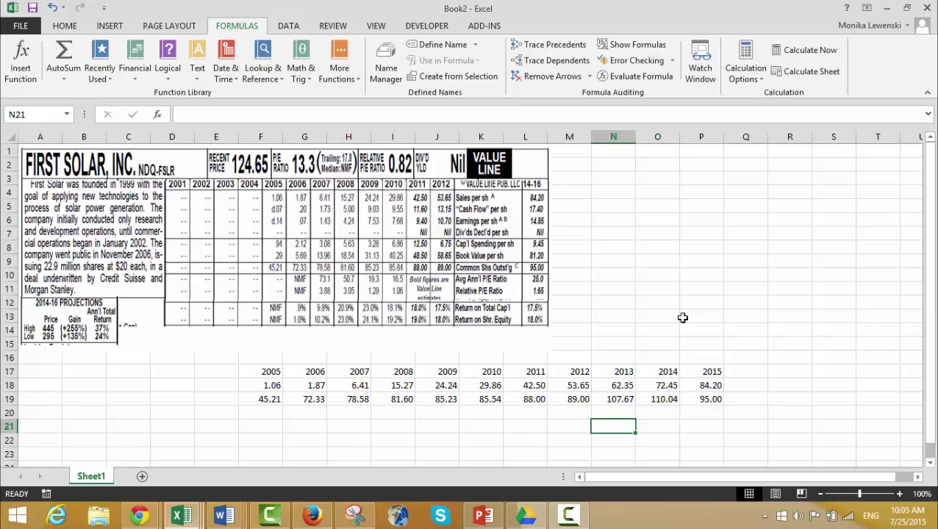
Check N18's formula, then delete the contents of N18:O19.
key(Up)
key(Up)
key(Up)
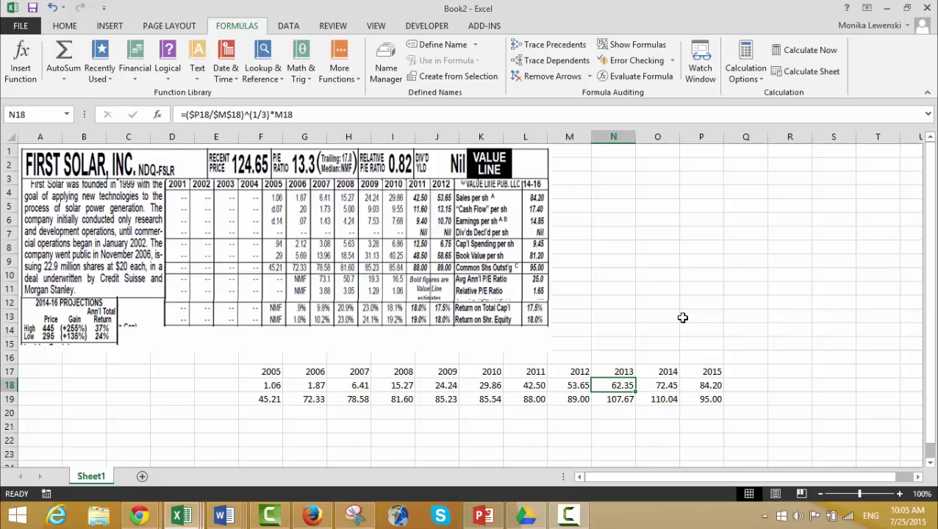
key(shift+Right)
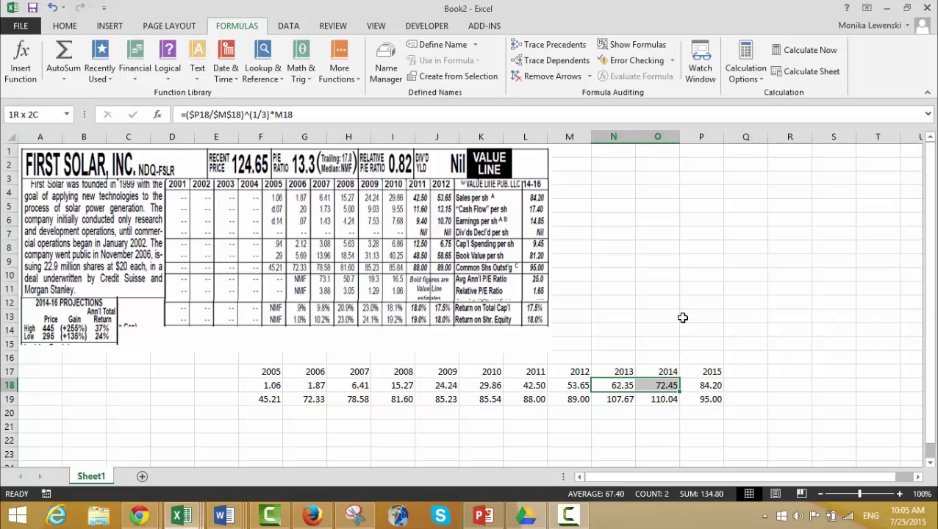
key(shift+Down)
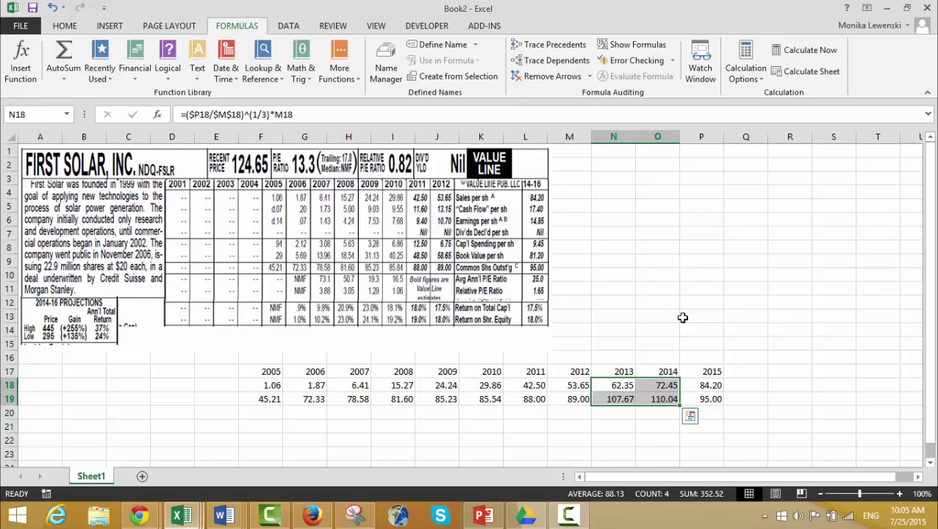
key(Delete)
key(Left)
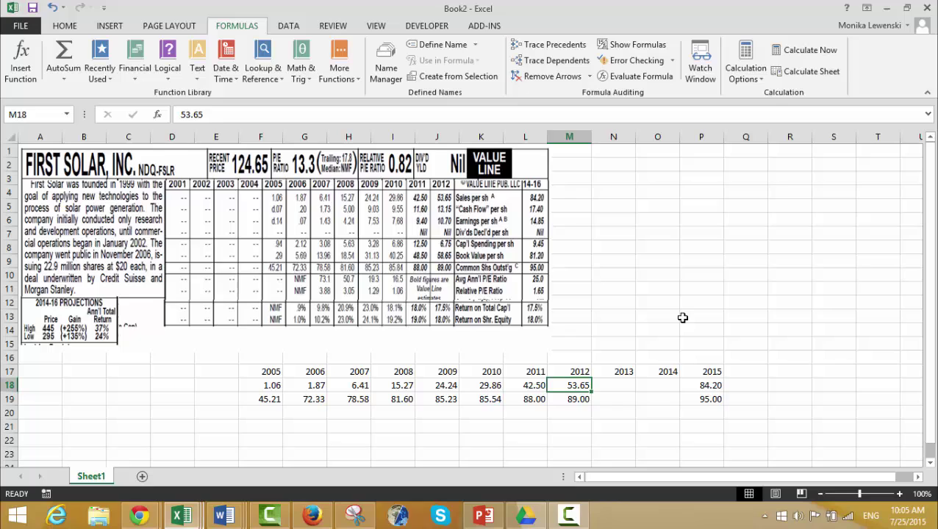
key(Right)
key(Right)
key(Right)
key(Left)
key(Left)
key(Left)
key(Right)
key(Right)
key(Right)
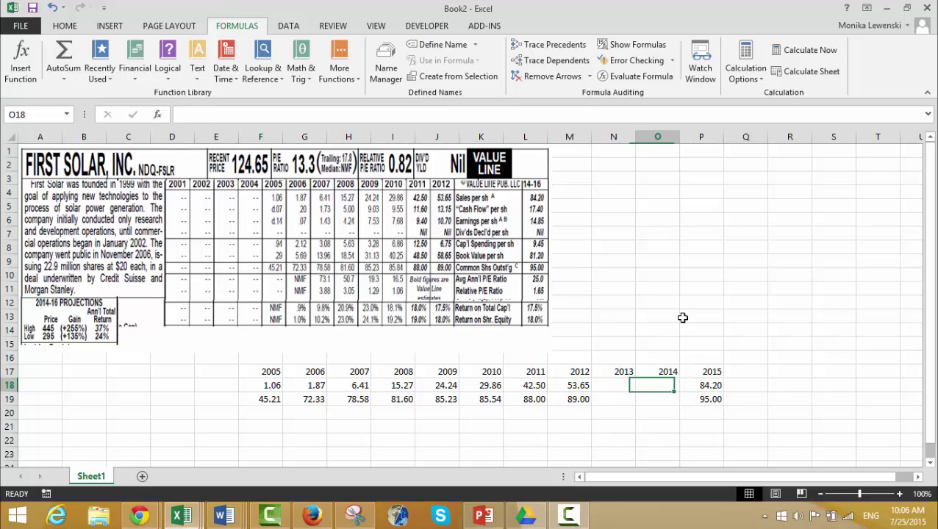
key(Left)
key(Right)
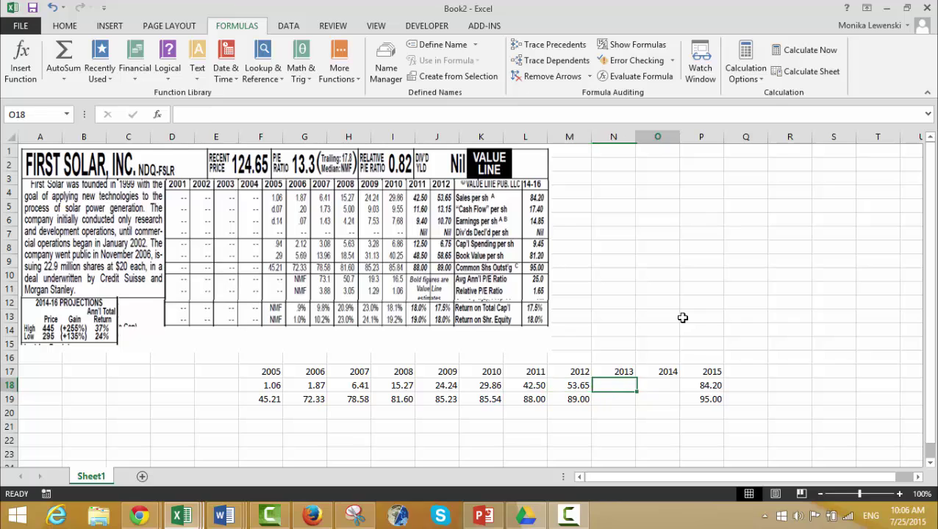
key(Right)
key(Right)
key(Left)
key(Left)
key(Left)
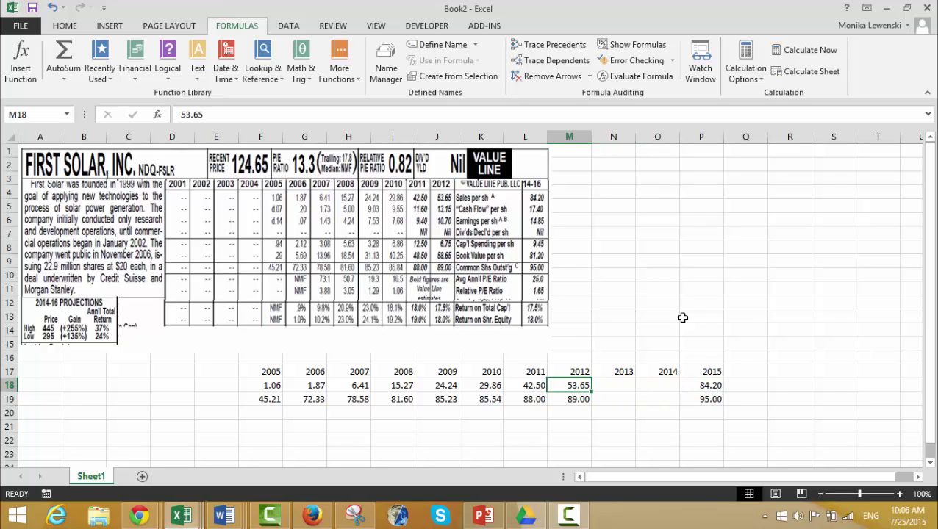
key(Right)
key(Left)
key(Right)
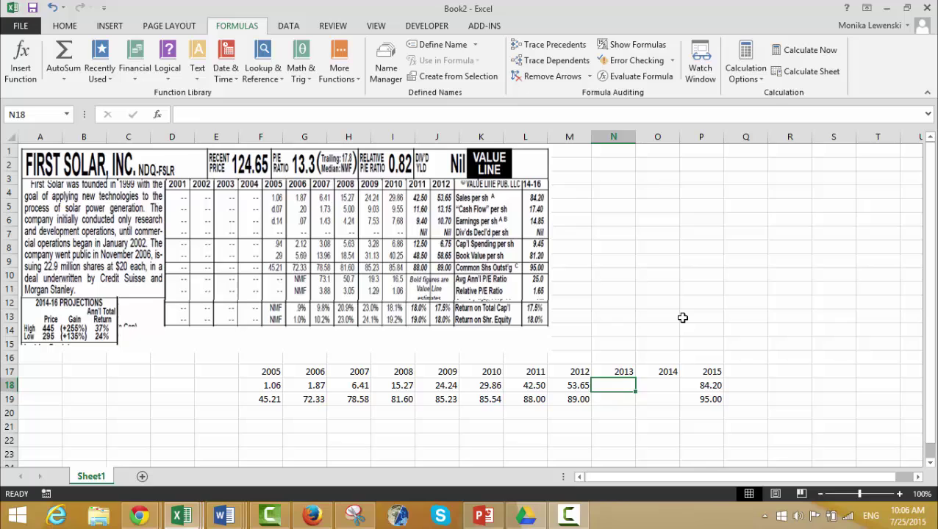
key(Left)
key(Right)
key(Right)
key(Right)
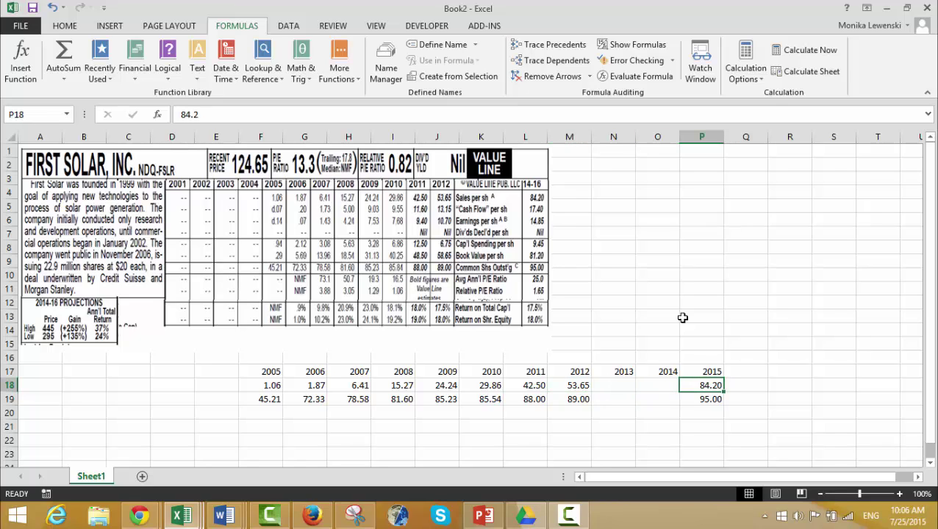
key(Up)
key(Up)
key(Up)
key(Left)
key(Left)
key(Left)
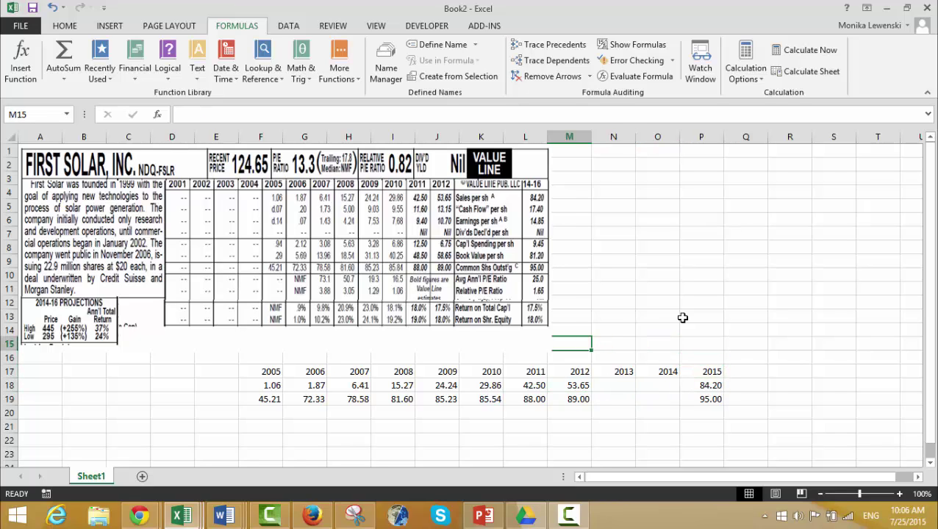
key(Down)
key(Down)
key(Down)
key(Down)
key(Down)
key(Down)
key(Down)
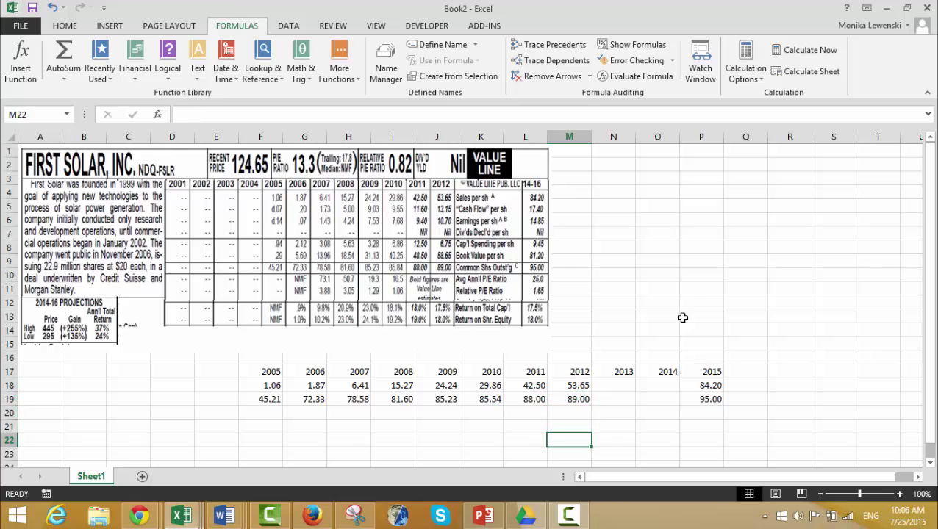
Enter =COLUMN() in M22 and fill it across to P22, giving 13 to 16.
text(=co)
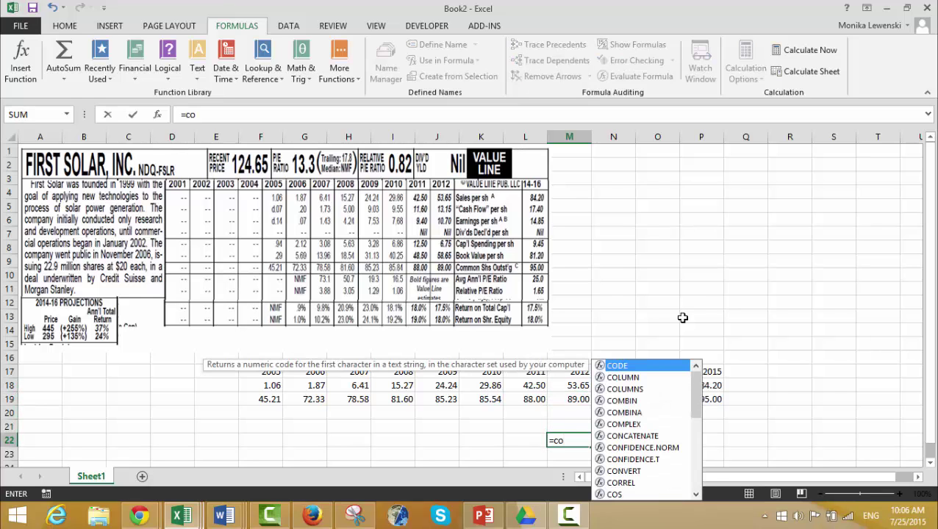
key(Tab)
key(ctrl+Return)
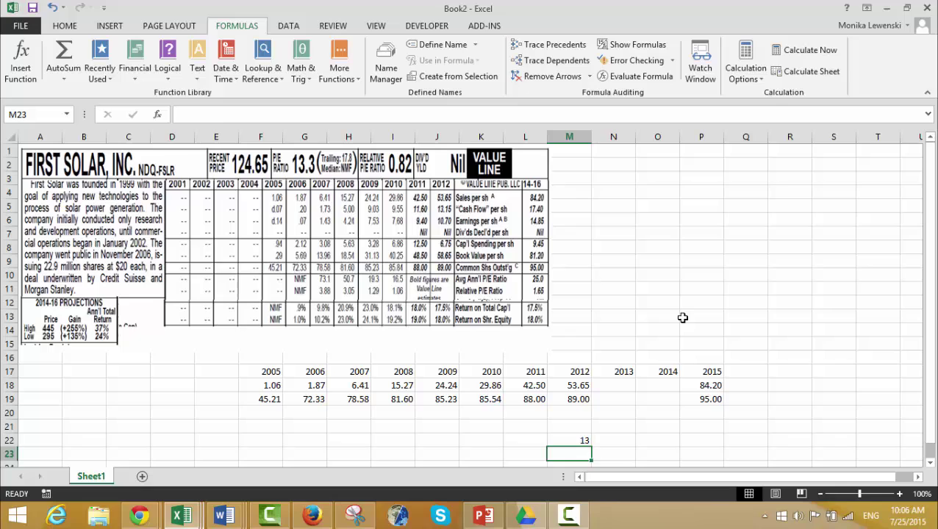
key(shift+Right)
key(shift+Right)
key(shift+Right)
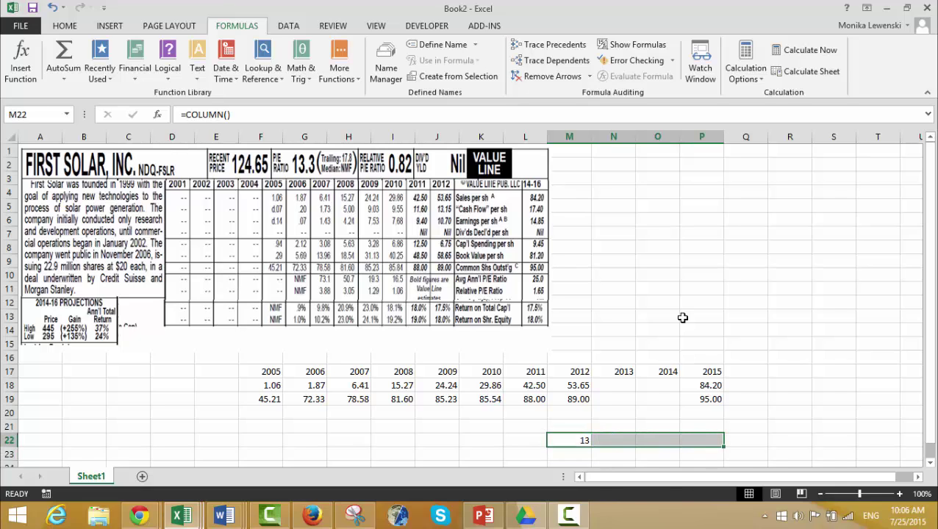
key(ctrl+r)
key(Left)
key(Right)
key(Right)
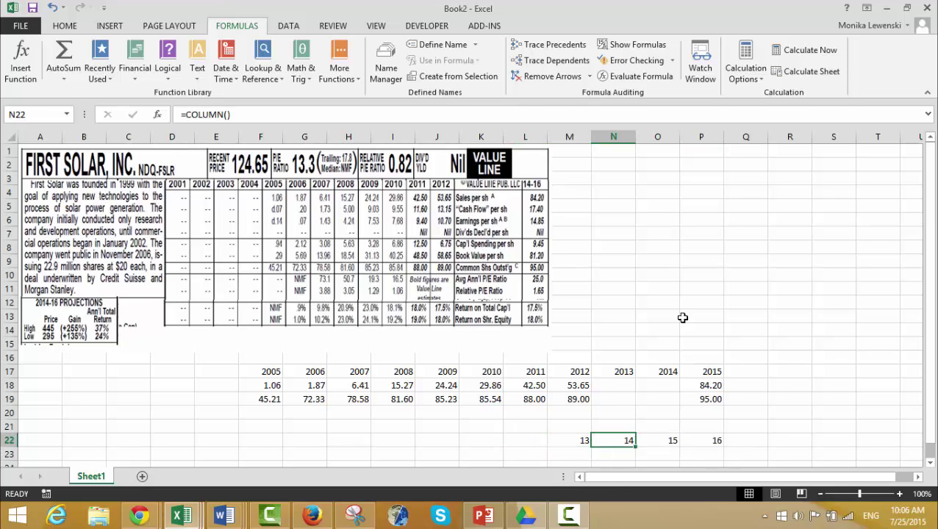
key(Up)
key(Up)
key(Up)
key(Up)
key(Right)
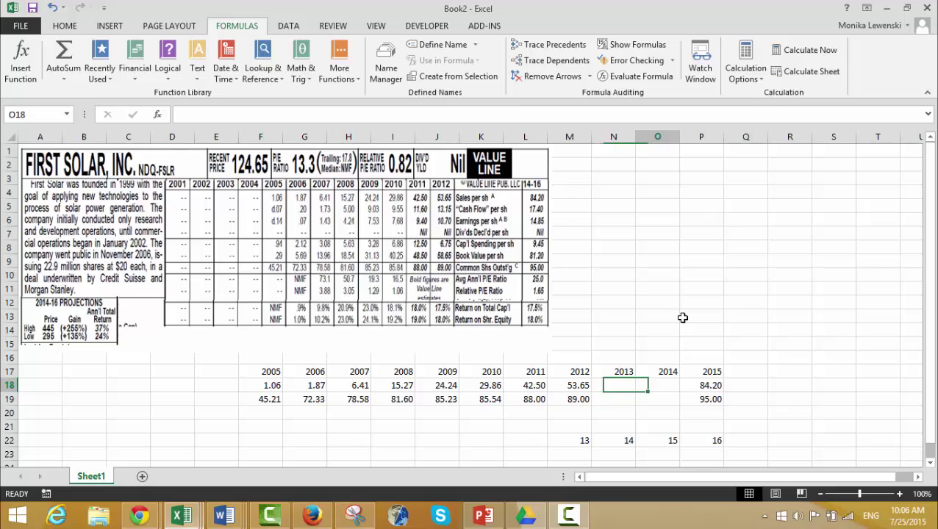
key(Left)
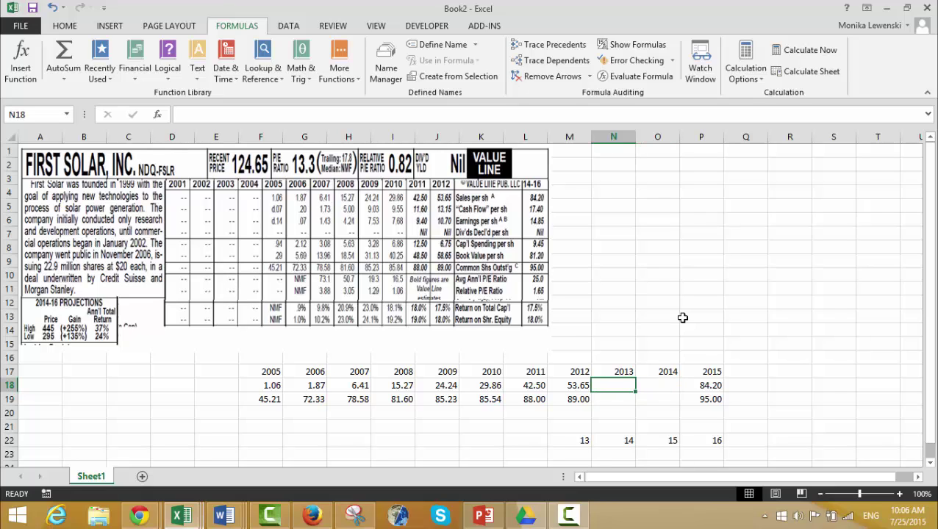
key(Right)
key(Right)
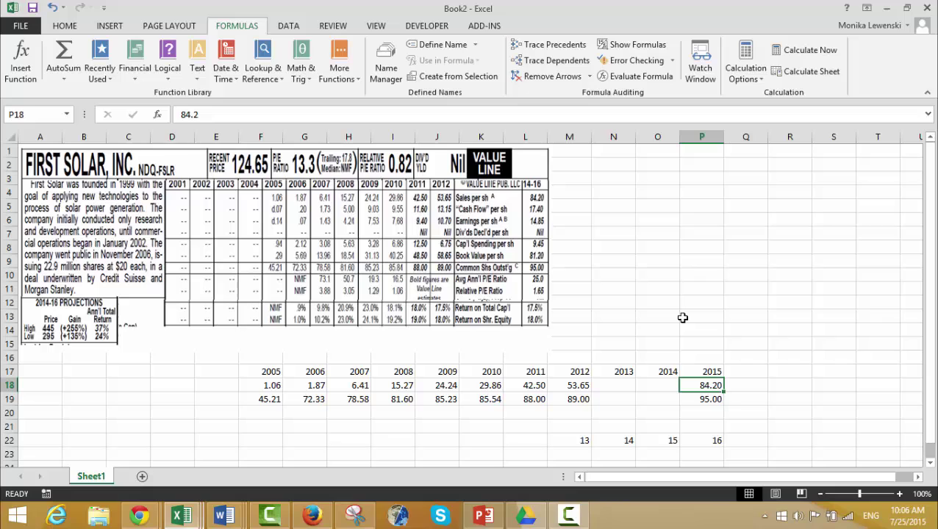
key(Left)
key(Left)
key(Left)
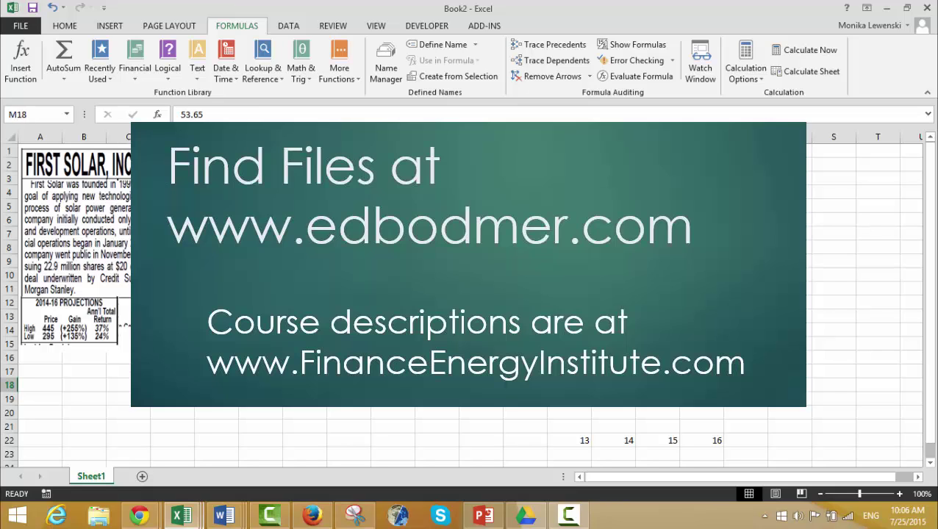
key(Down)
key(Down)
key(Down)
key(Down)
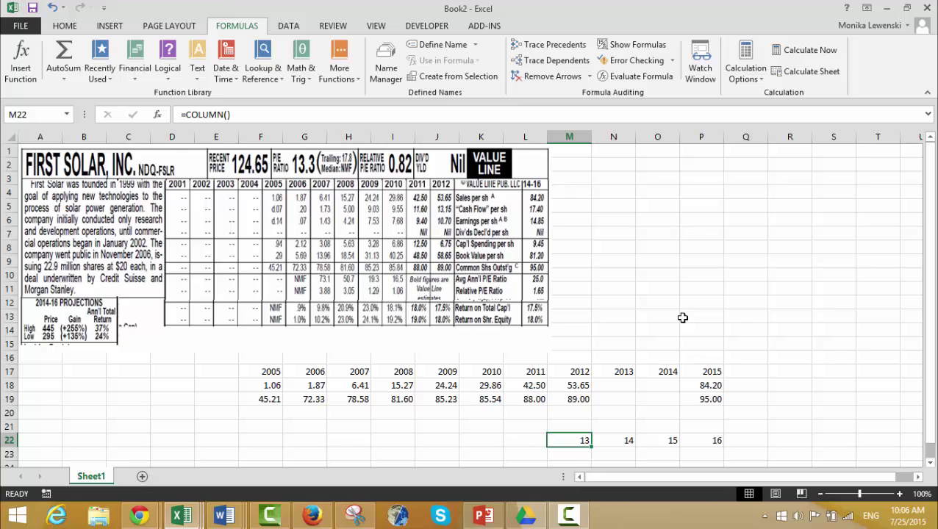
key(Up)
key(Up)
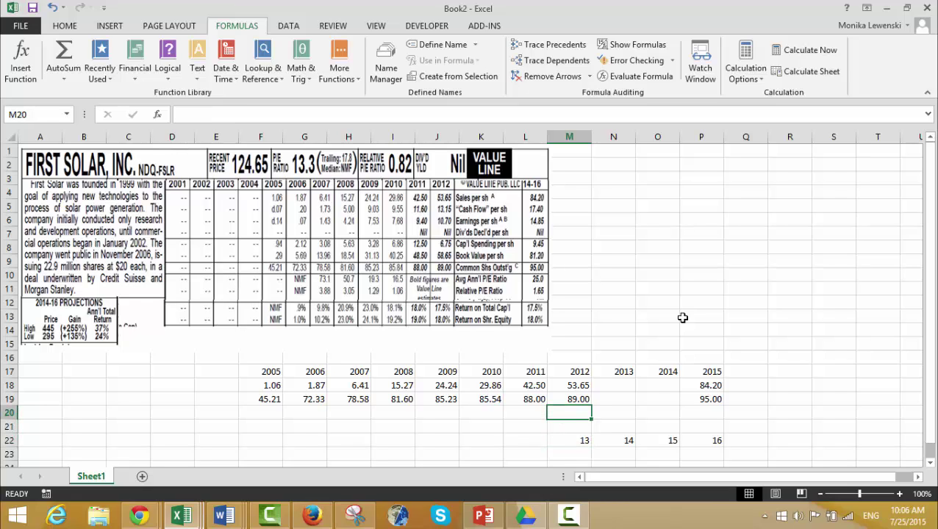